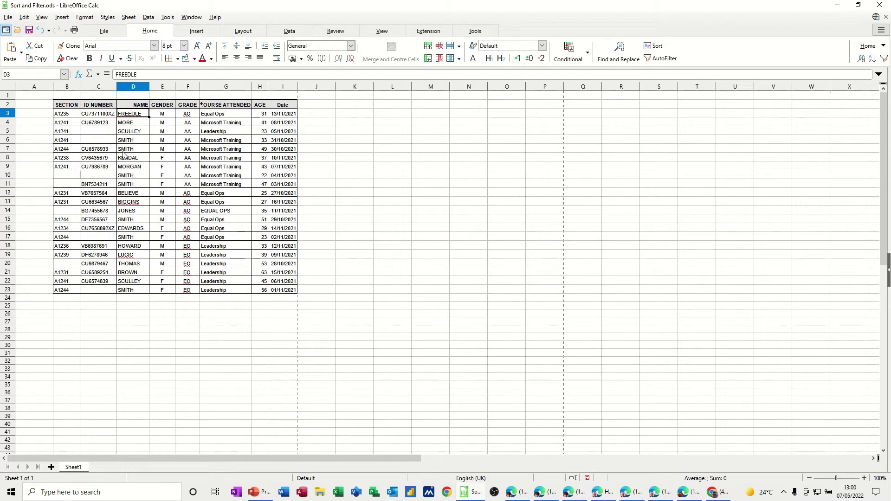
Move along the empty row 24 below the table to cell I24.
left_click(78, 301)
left_click(114, 302)
left_click(137, 301)
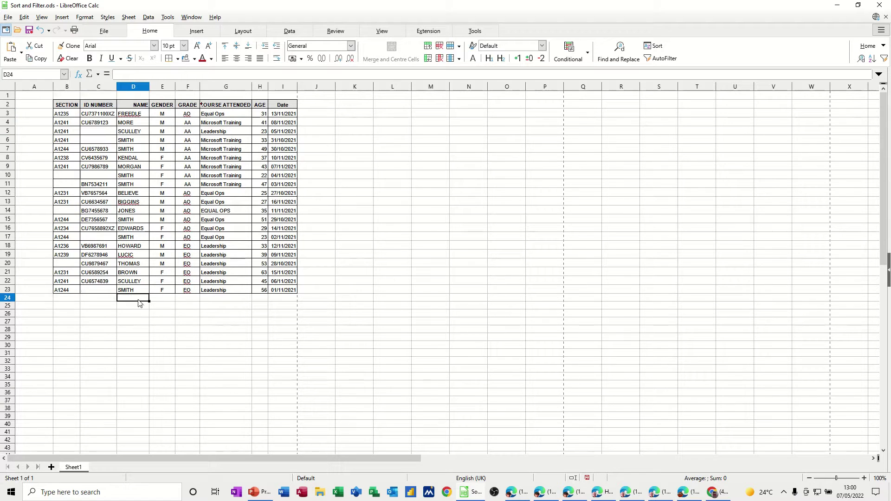
left_click(175, 302)
left_click(186, 300)
left_click(219, 301)
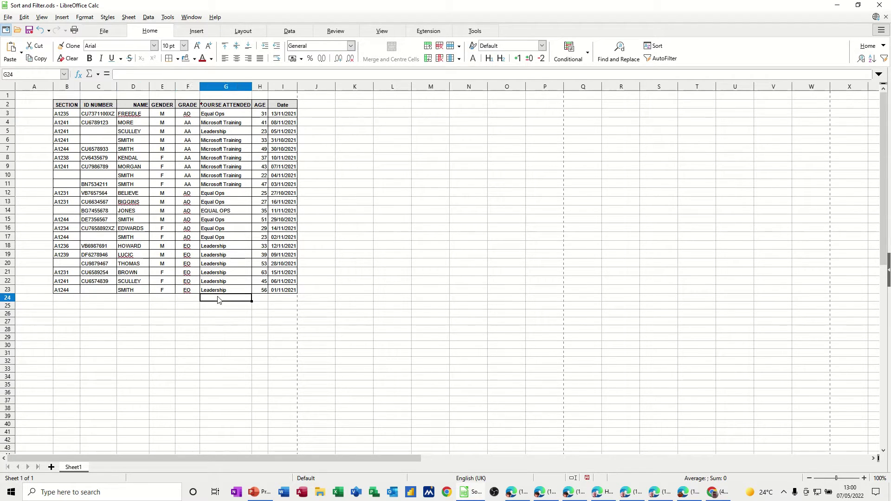
left_click(265, 300)
left_click(275, 300)
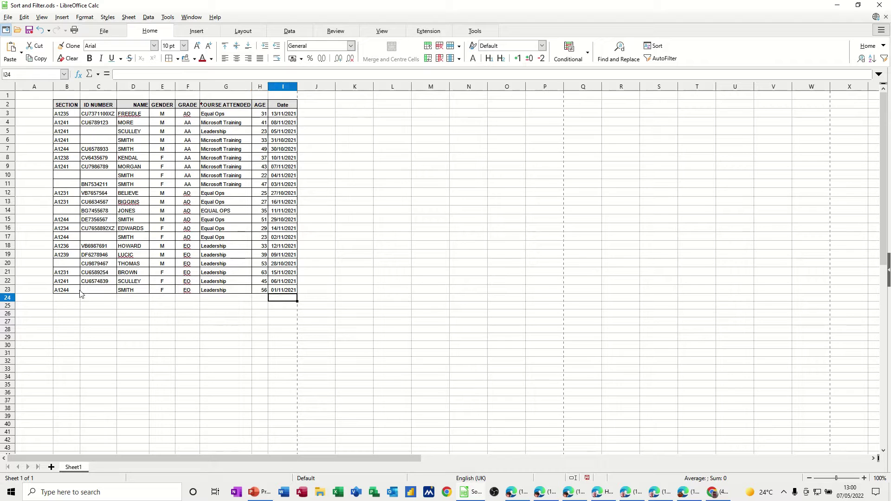
Pick a cell inside the table, open Data > Form briefly, then close it.
left_click(74, 202)
left_click(147, 194)
left_click(205, 200)
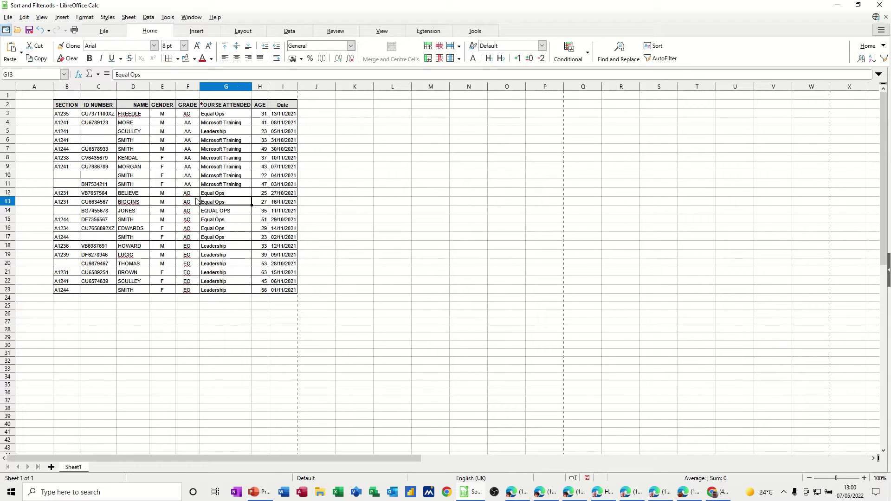
left_click(139, 220)
left_click(212, 227)
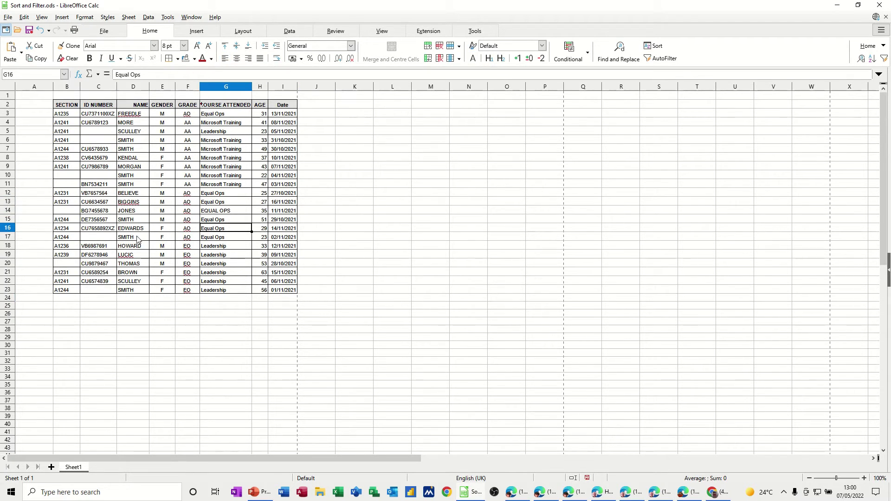
left_click(148, 18)
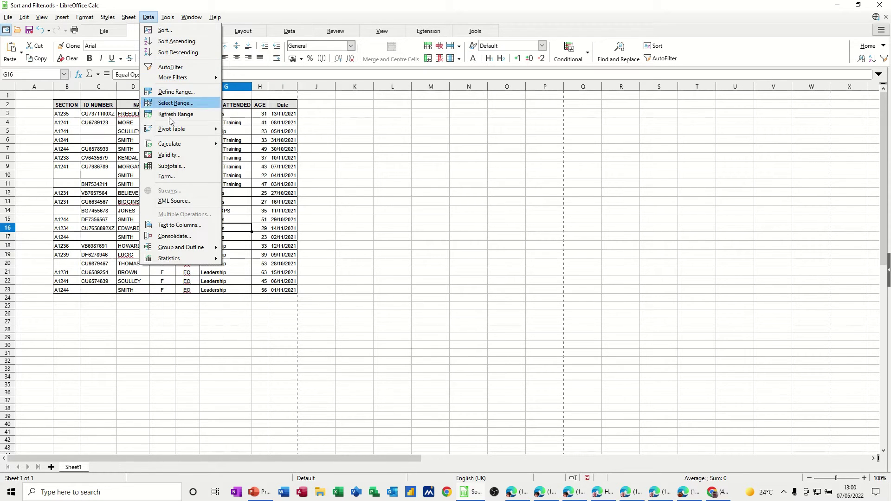
left_click(169, 180)
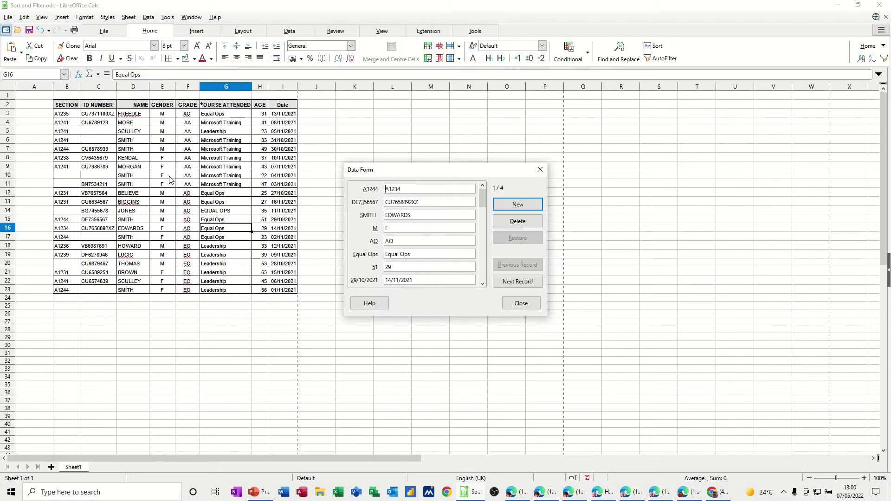
left_click_drag(434, 169, 396, 124)
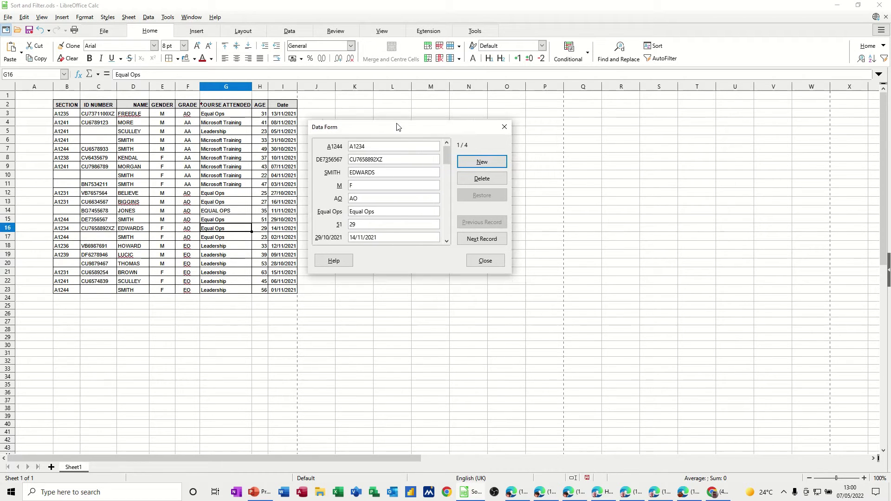
left_click(480, 261)
Select B2:I23, open Data > Form, return to record 1 (FREEDLE), and select its grade.
left_click_drag(74, 106, 281, 292)
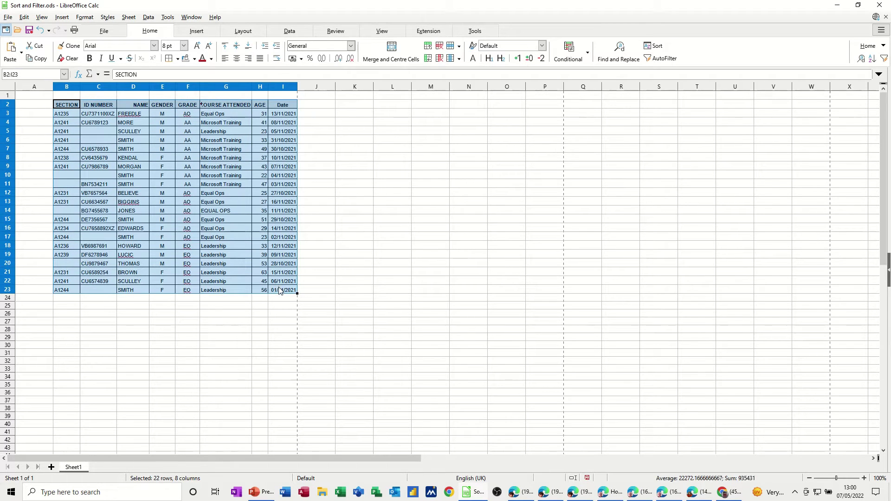
left_click(149, 17)
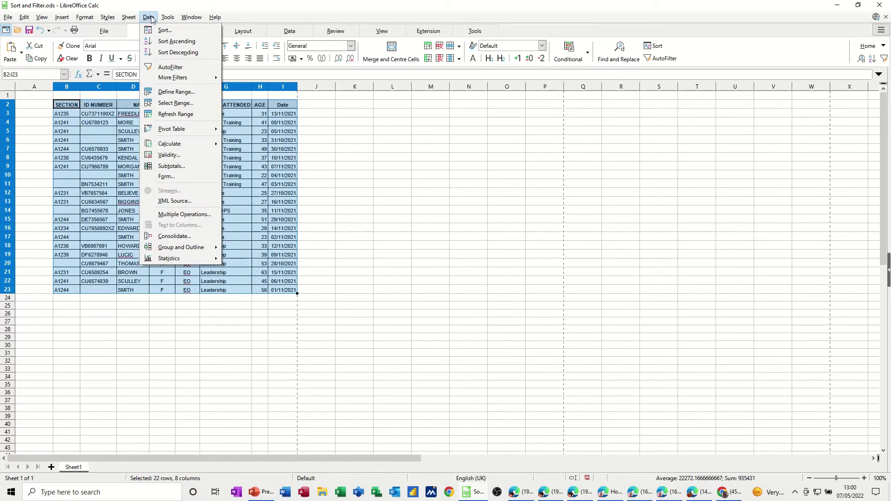
left_click(170, 177)
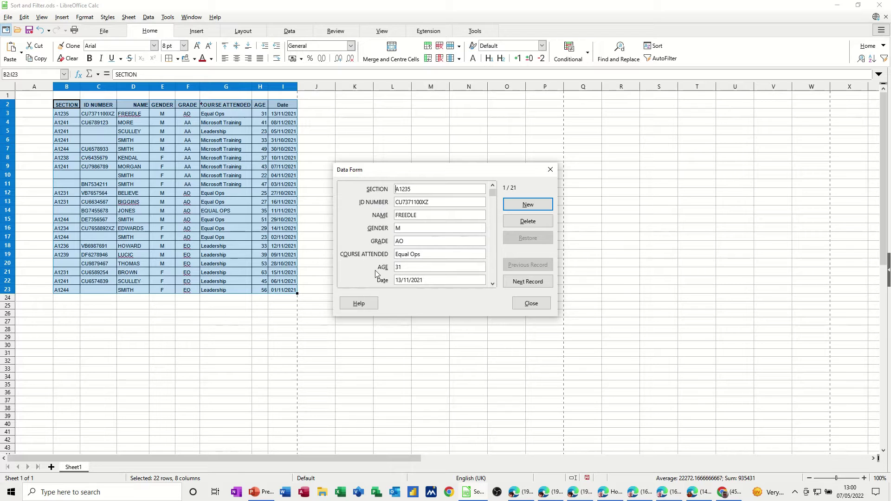
left_click(527, 283)
left_click(524, 267)
double_click(407, 243)
Overwrite FREEDLE's grade with SS, commit it, and return to record 1.
type("SS")
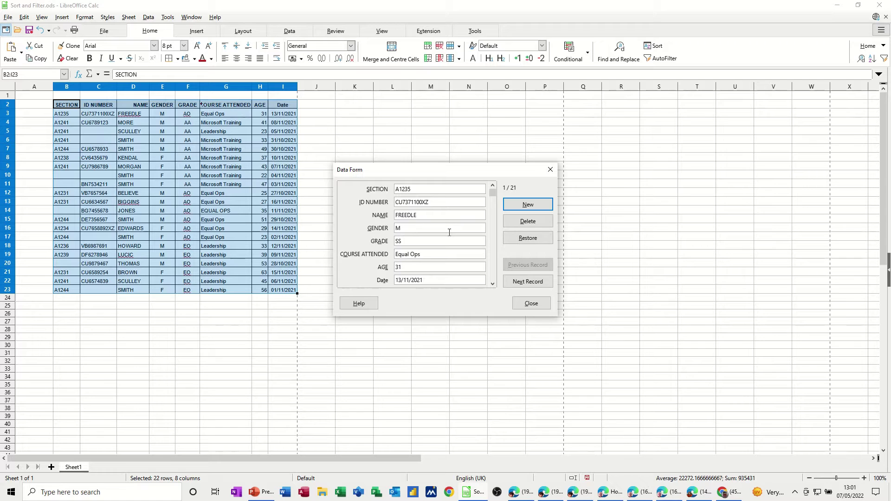
key("Return")
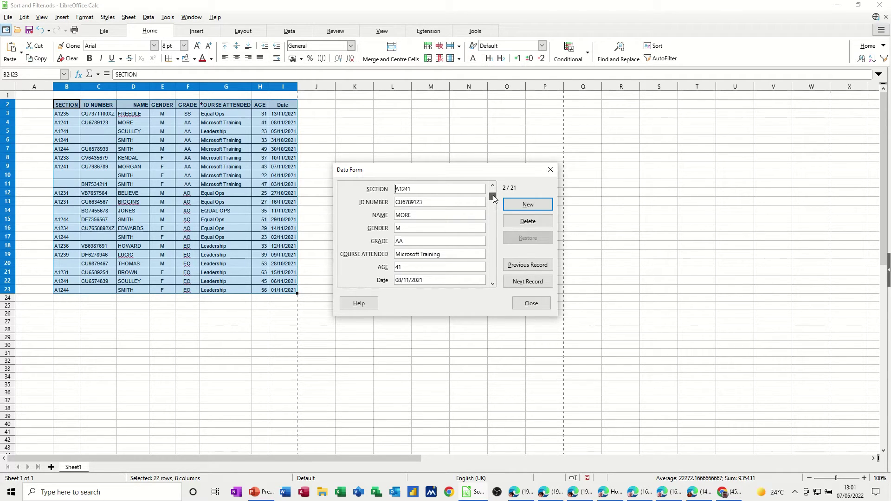
left_click_drag(492, 195, 491, 191)
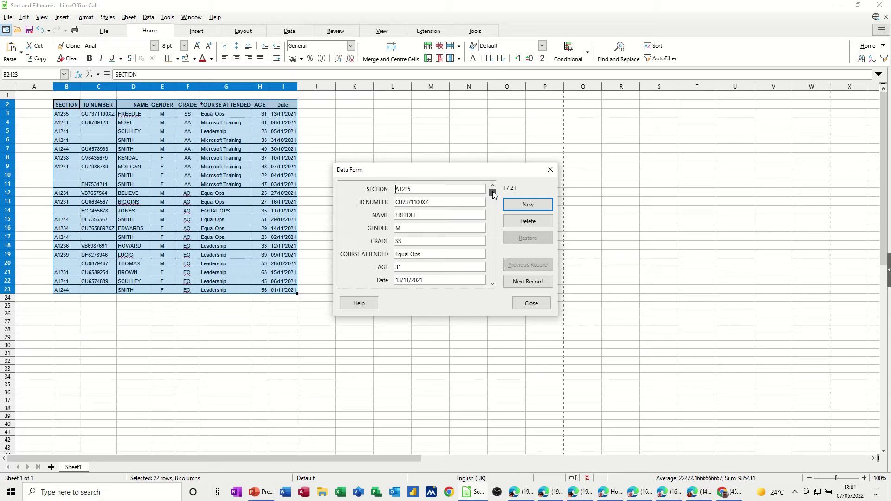
Restore FREEDLE's grade to AO and commit it, advancing to record 2.
double_click(413, 240)
type("AO")
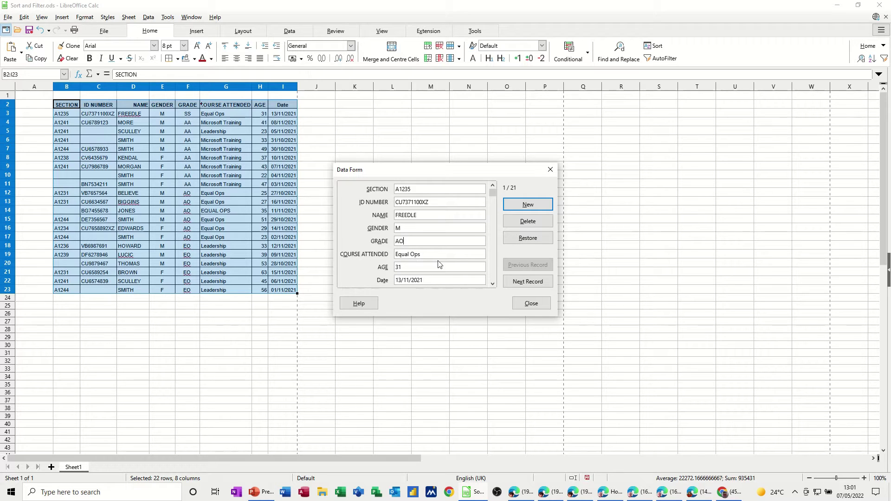
left_click(436, 254)
key("Tab")
key("Tab")
left_click(520, 244)
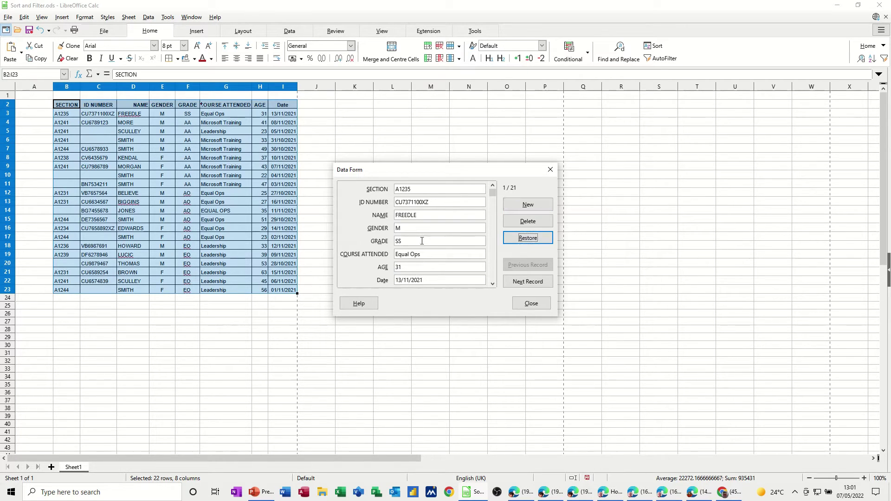
left_click_drag(421, 241, 397, 242)
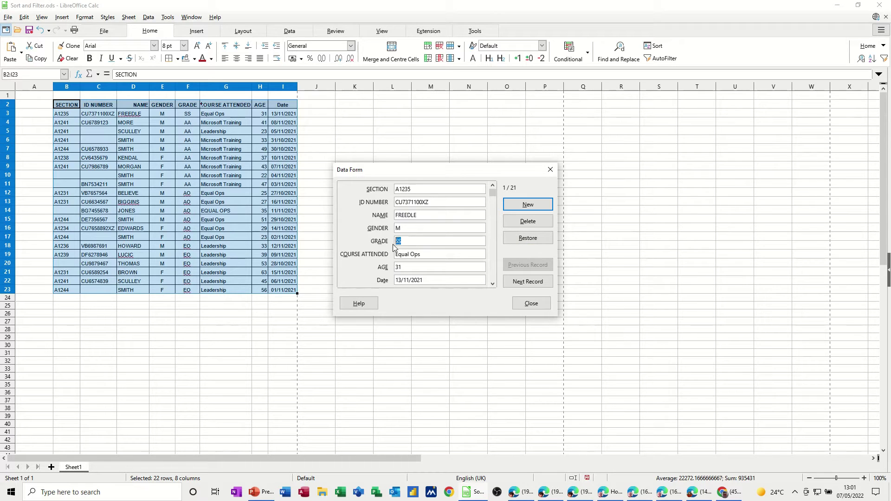
type("AO")
key("Return")
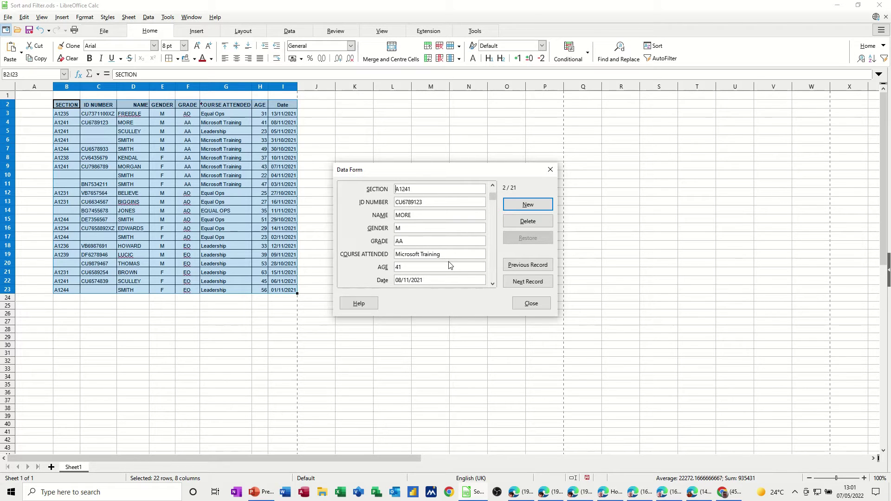
Step through to the last record and start a blank new record.
left_click(520, 282)
left_click(520, 282)
left_click(521, 282)
left_click(521, 282)
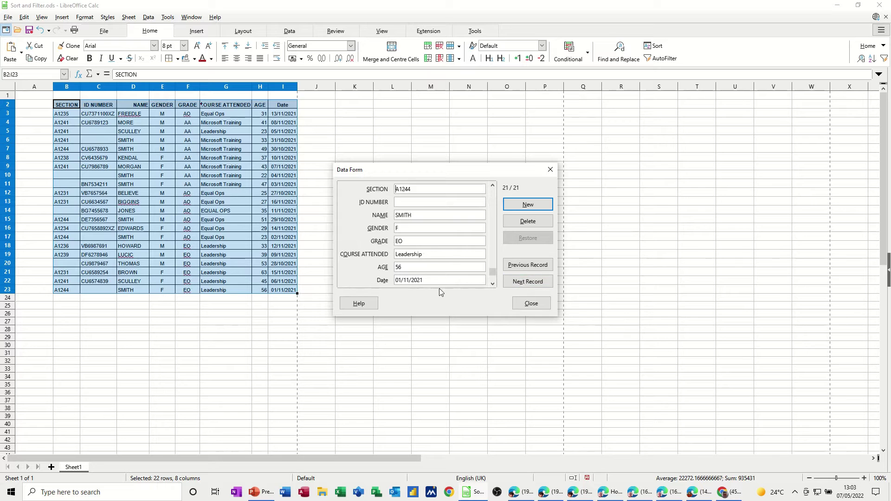
left_click(522, 282)
left_click(522, 282)
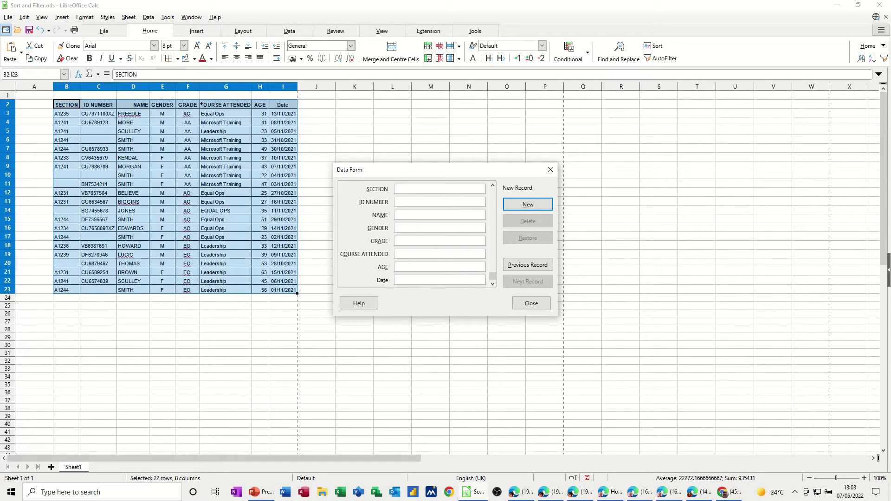
Enter the new record A1212, Male, AA, Equal Ops, 64, 21/08/22 and add it.
type("A1212")
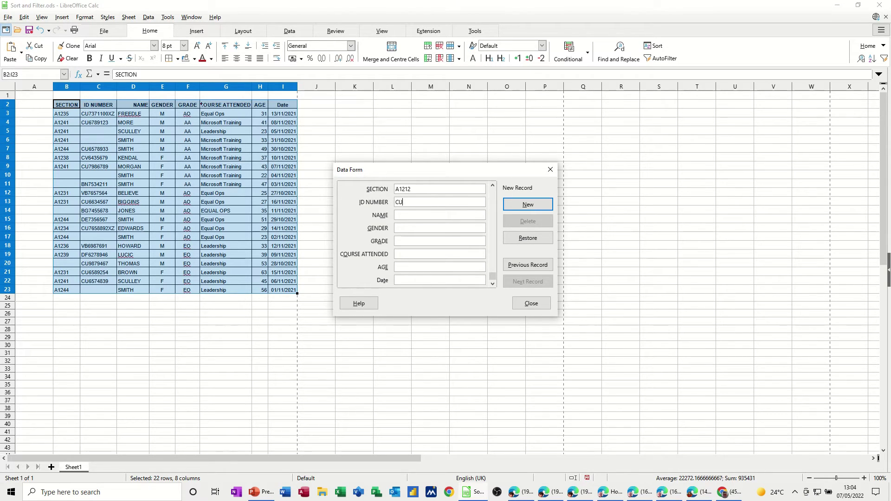
type("CU232")
type("Equal Ops")
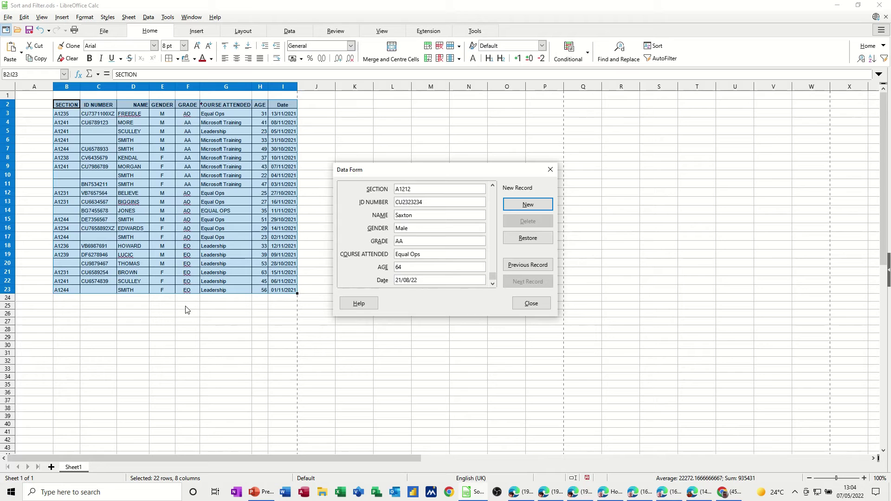
key("Return")
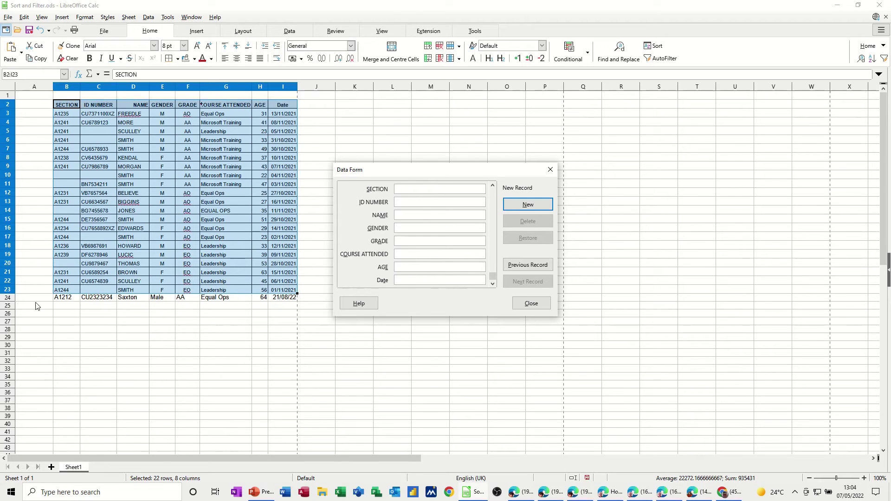
Close the data form and check the new entry in row 24.
left_click(527, 305)
left_click(188, 354)
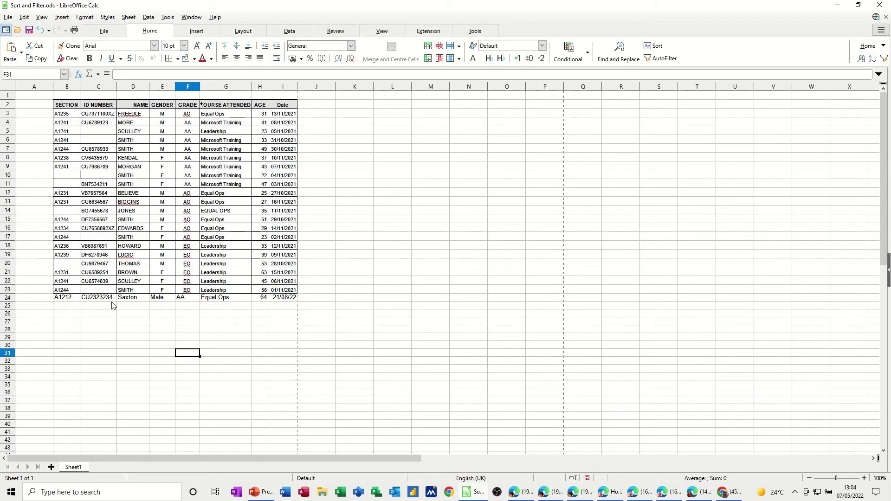
left_click(62, 299)
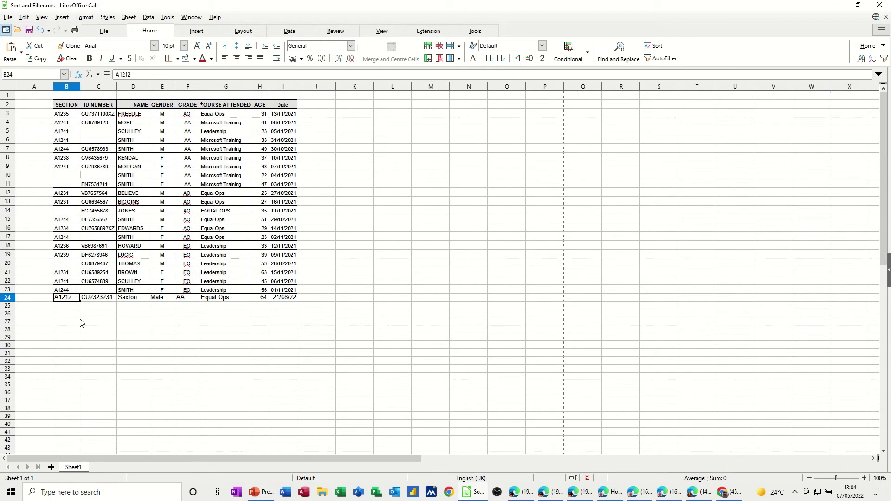
Clone B6's formatting across B24:I24, then select the extended table.
left_click(69, 141)
left_click(68, 47)
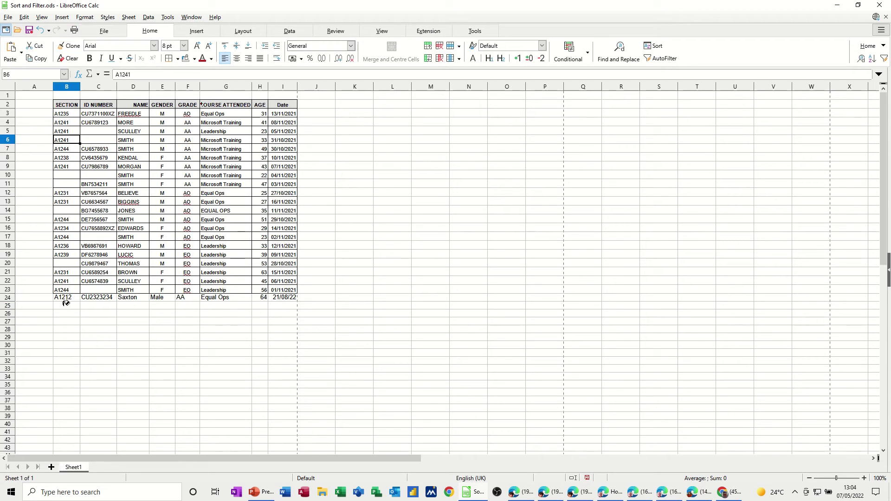
mouse_move(65, 303)
left_mouse_down()
mouse_move(237, 293)
mouse_move(286, 305)
left_mouse_up()
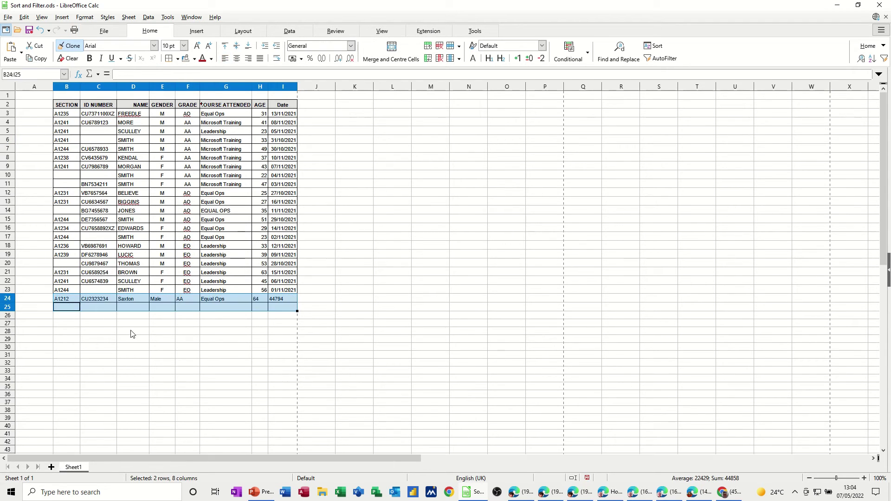
left_click(90, 332)
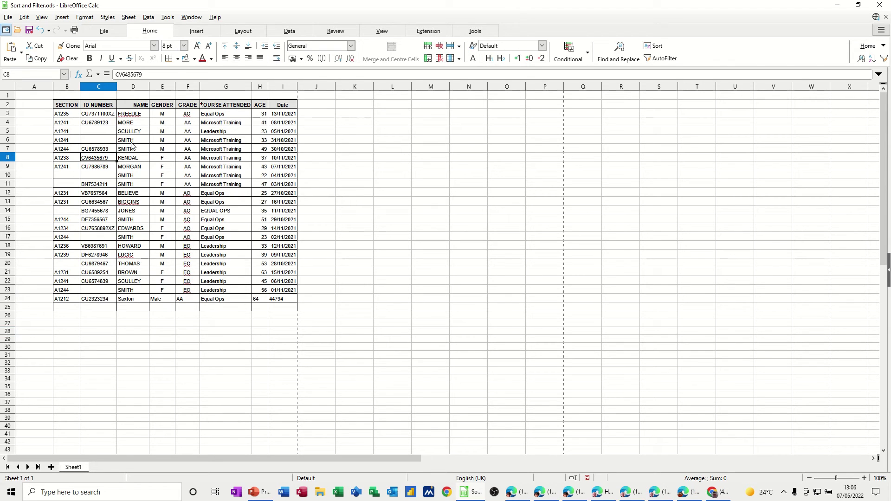
left_click_drag(66, 105, 291, 311)
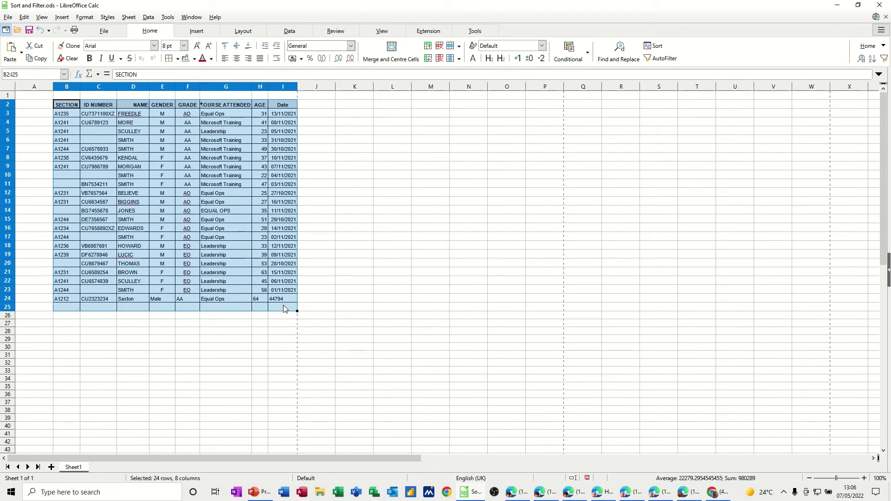
Open Data > Form and scroll the records to confirm 23 entries including A1212.
left_click(148, 17)
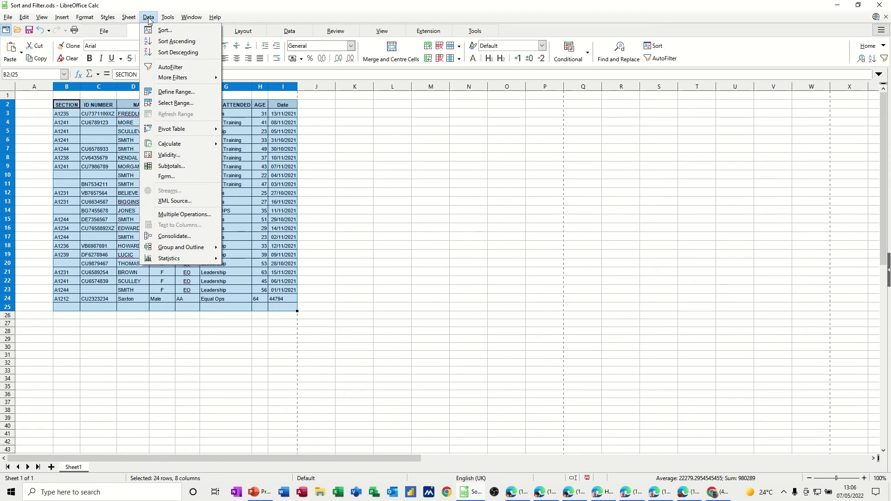
left_click(166, 177)
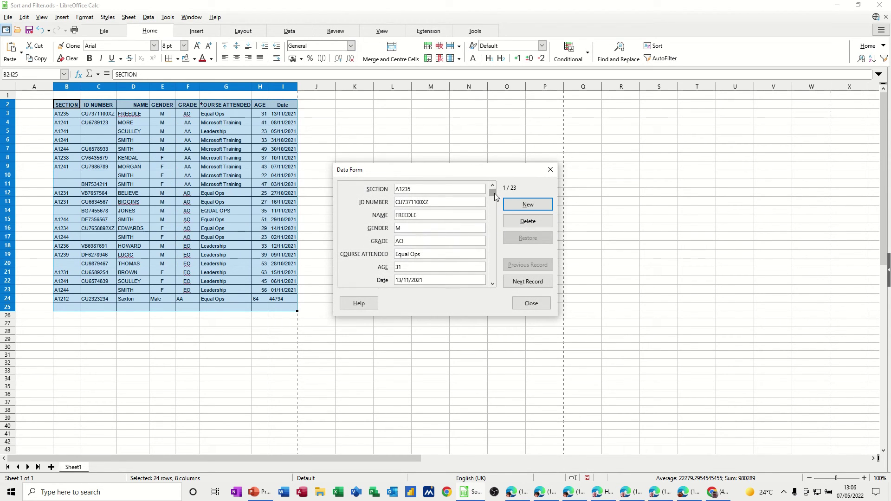
left_click_drag(493, 193, 496, 273)
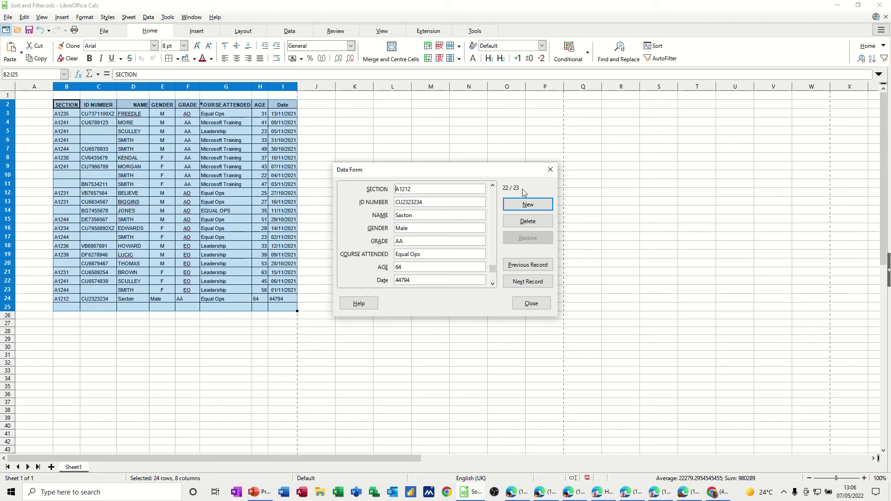
left_click_drag(493, 269, 493, 272)
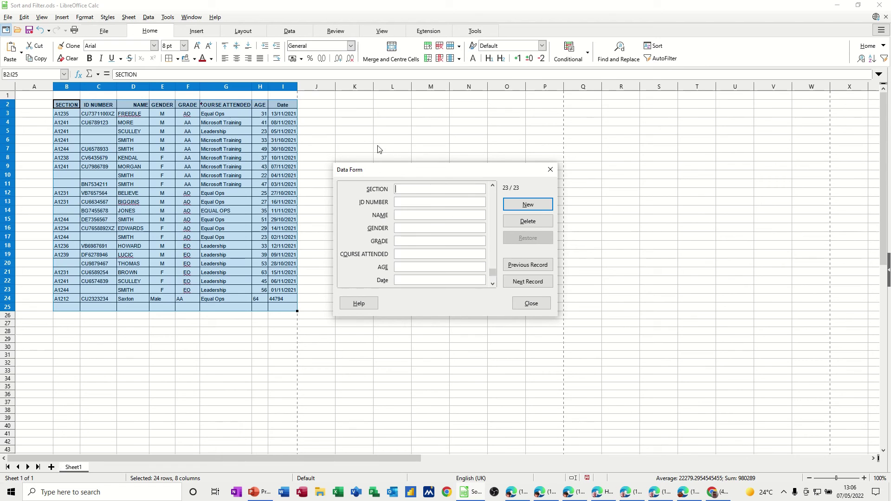
Move the data form window up and to the left.
left_click_drag(428, 177, 406, 153)
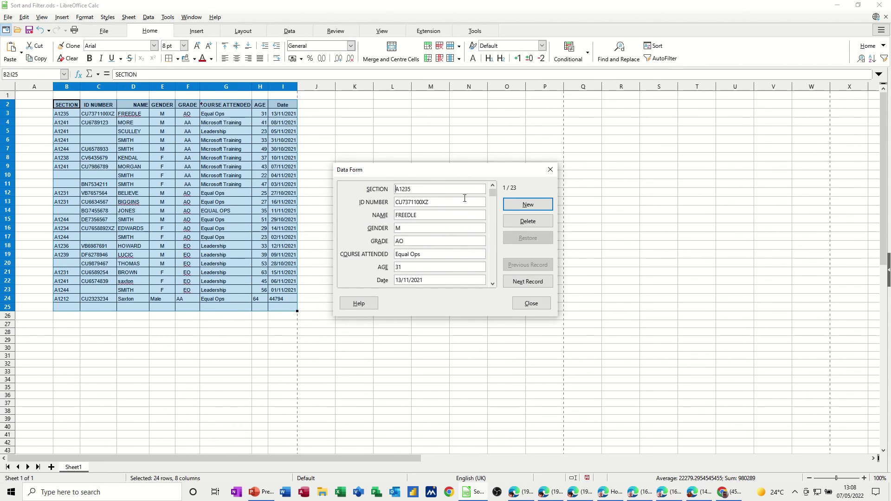
left_click_drag(413, 175, 297, 153)
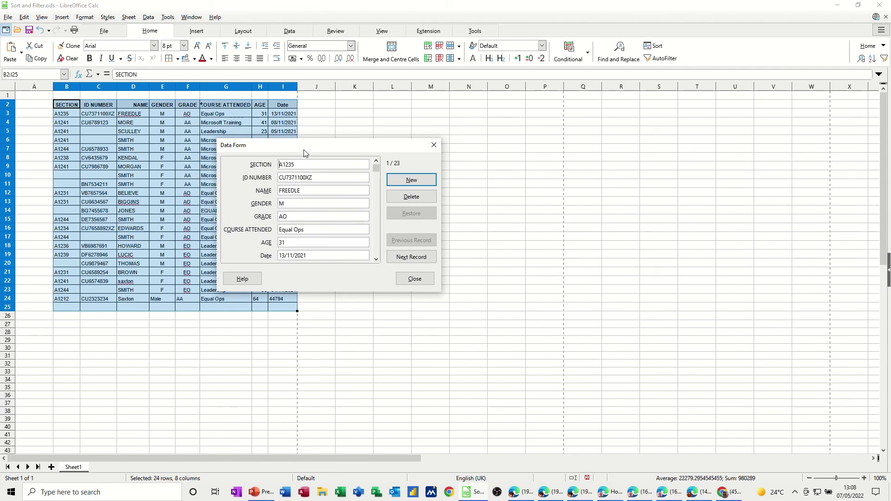
left_click_drag(305, 151, 213, 142)
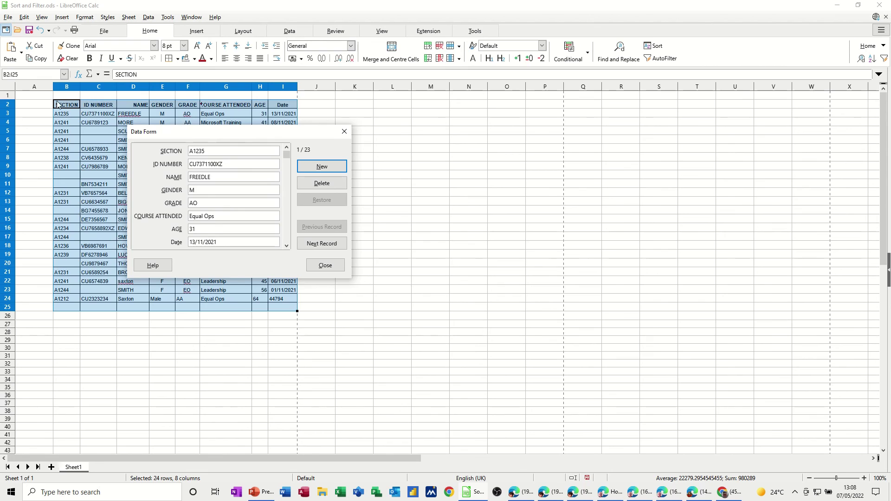